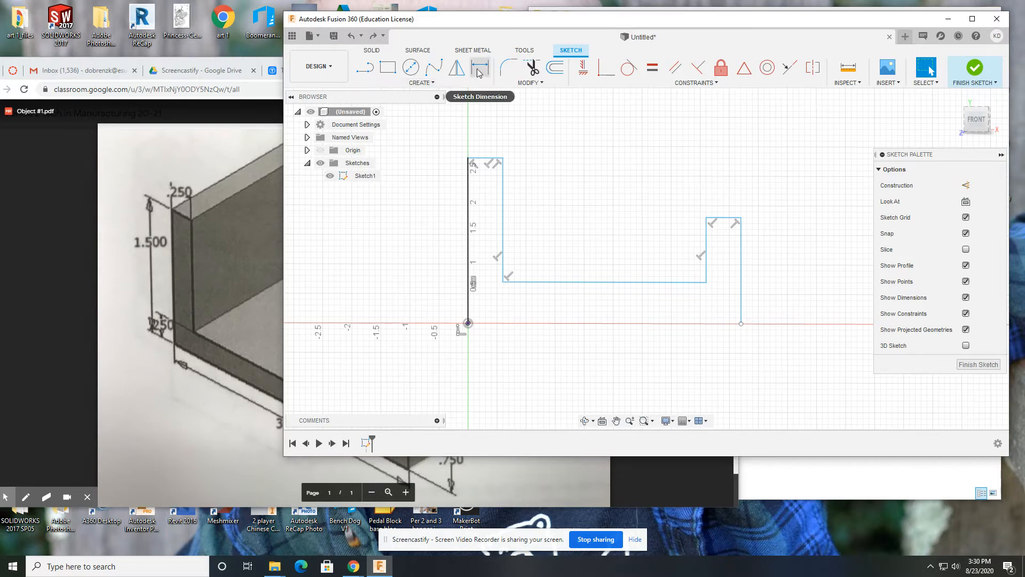
Step: Check the dimensions of Object #1 in the reference drawing in the browser and return to the Fusion 360 sketch for dimensioning
left_click(238, 428)
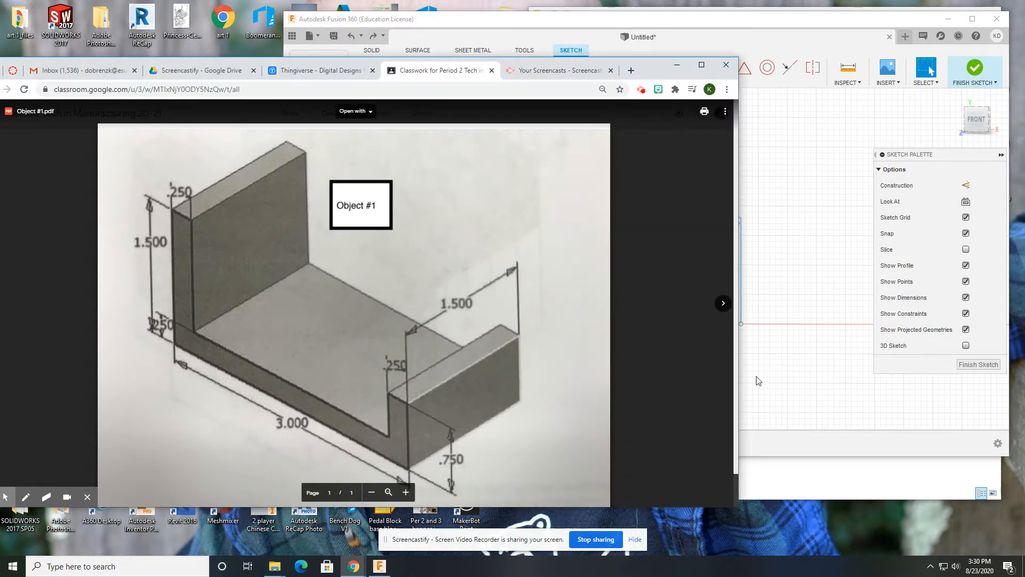
left_click(788, 383)
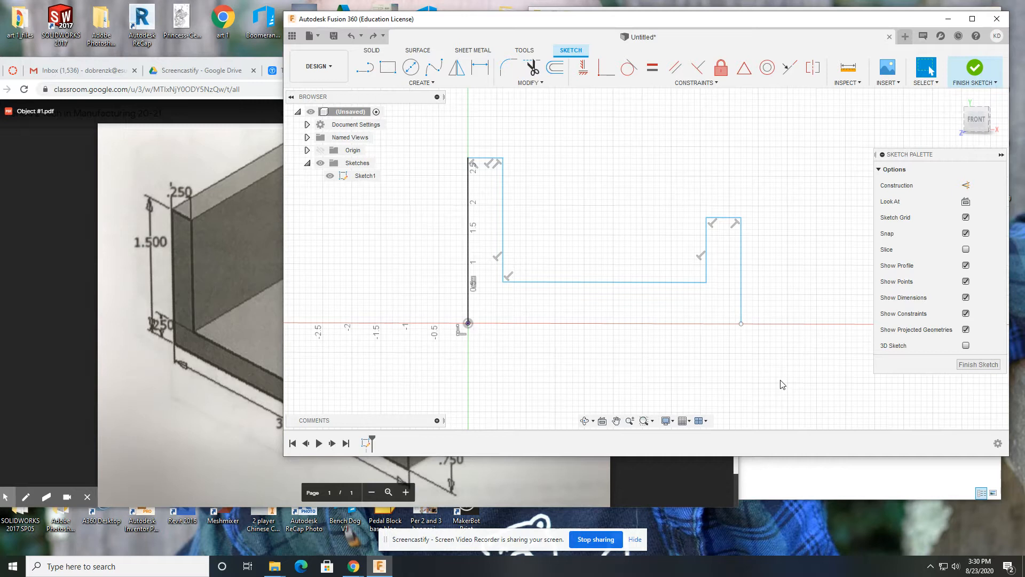
left_click(484, 71)
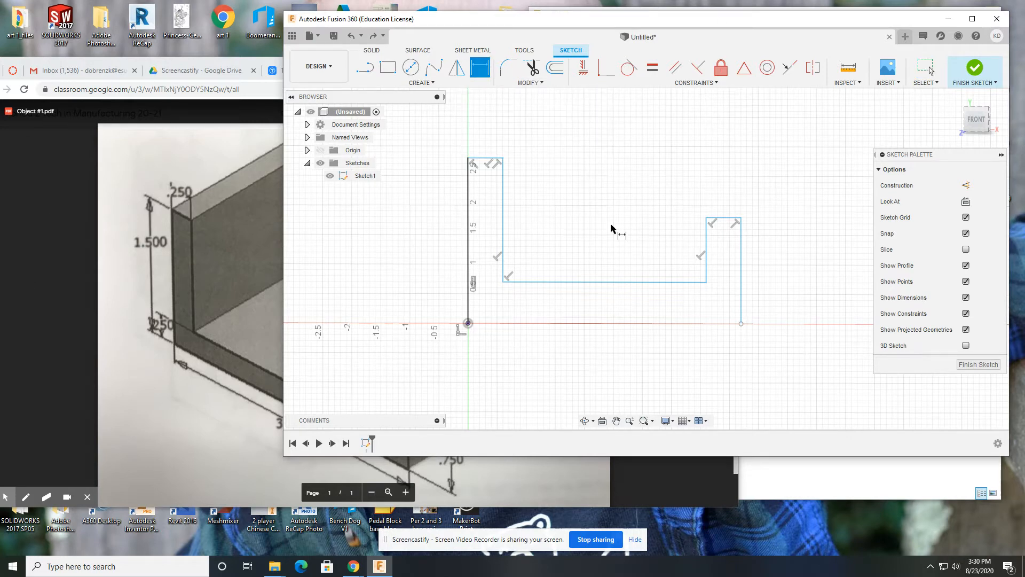
left_click(162, 248)
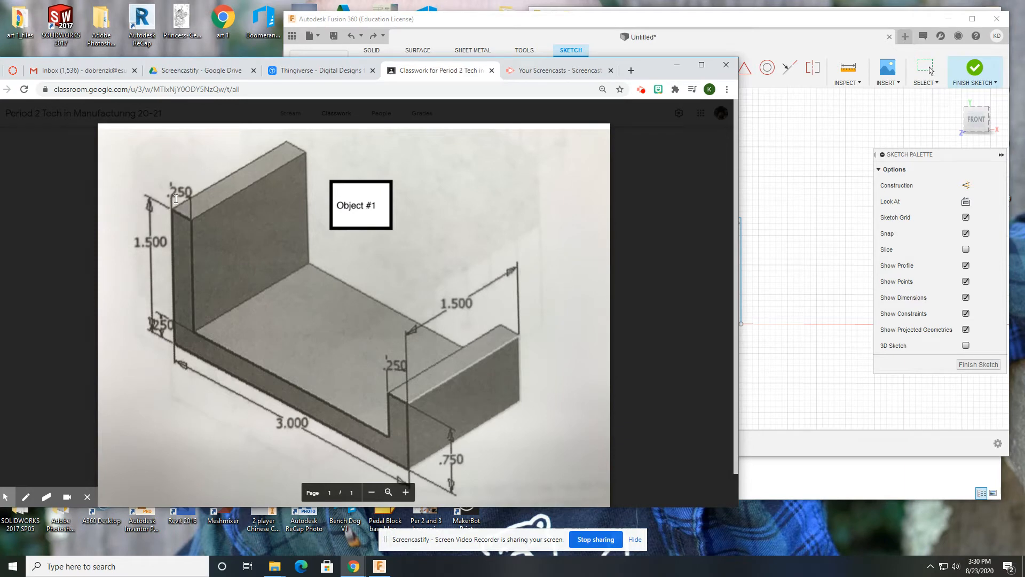
left_click(778, 272)
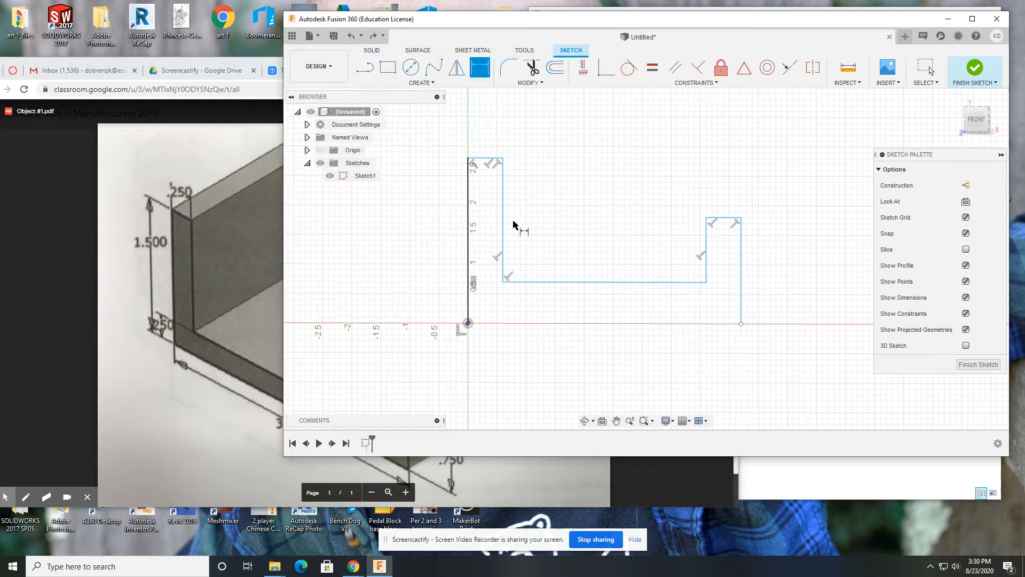
Step: Dimension the left vertical edge of the open profile at 1.5 in
left_click(469, 242)
left_click(438, 233)
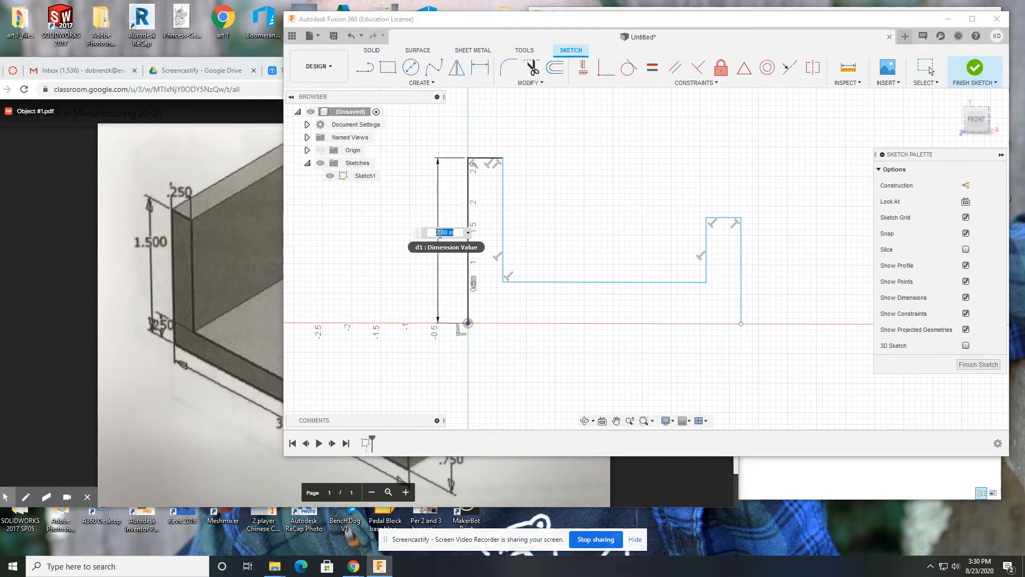
type("1.5")
key("Return")
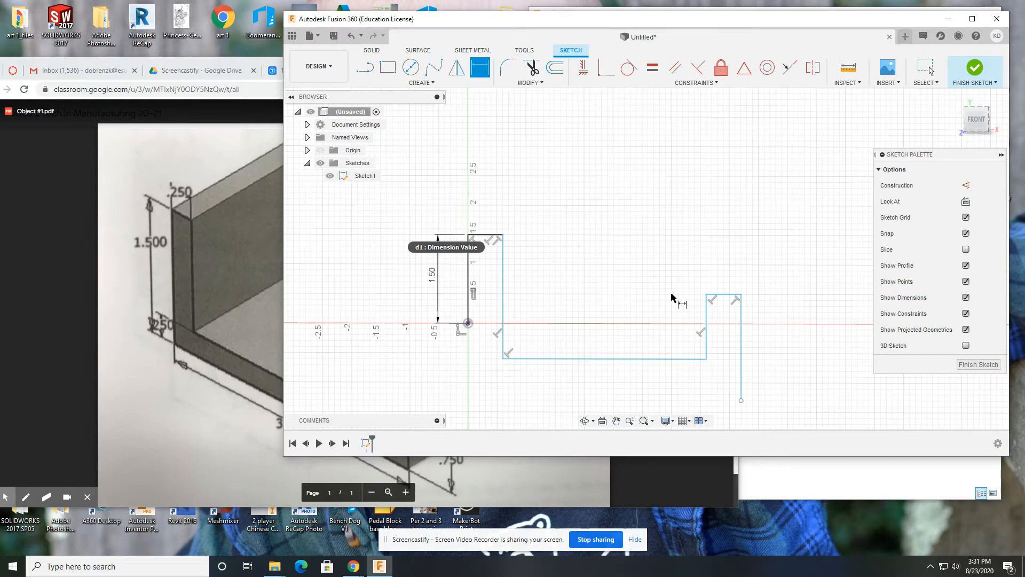
scroll(668, 295, "up", 1)
scroll(667, 292, "down", 1)
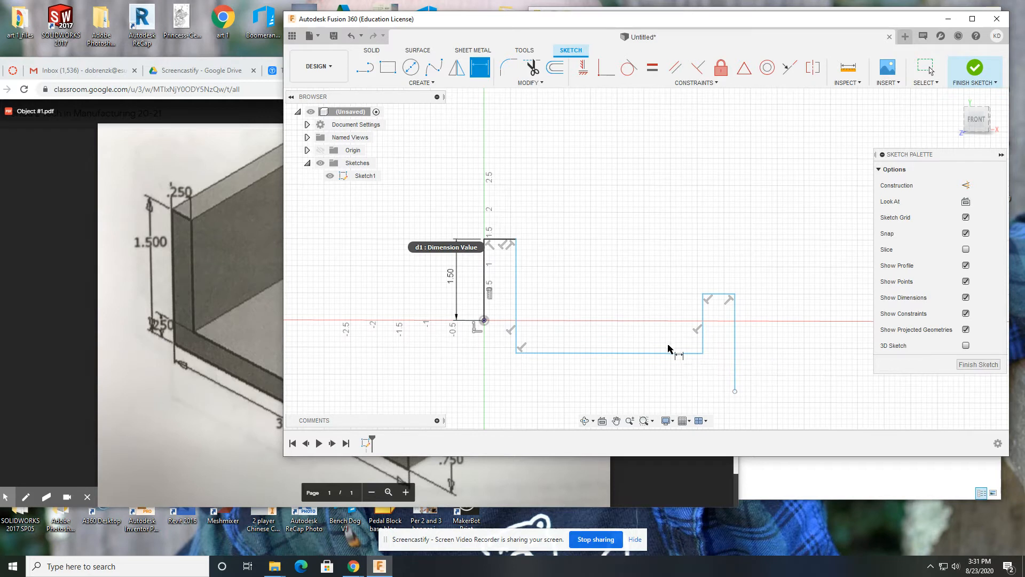
Step: Undo the last dimension value and close the profile with a horizontal line from the origin to the lower end of the right edge
key("Escape")
key("ctrl+z")
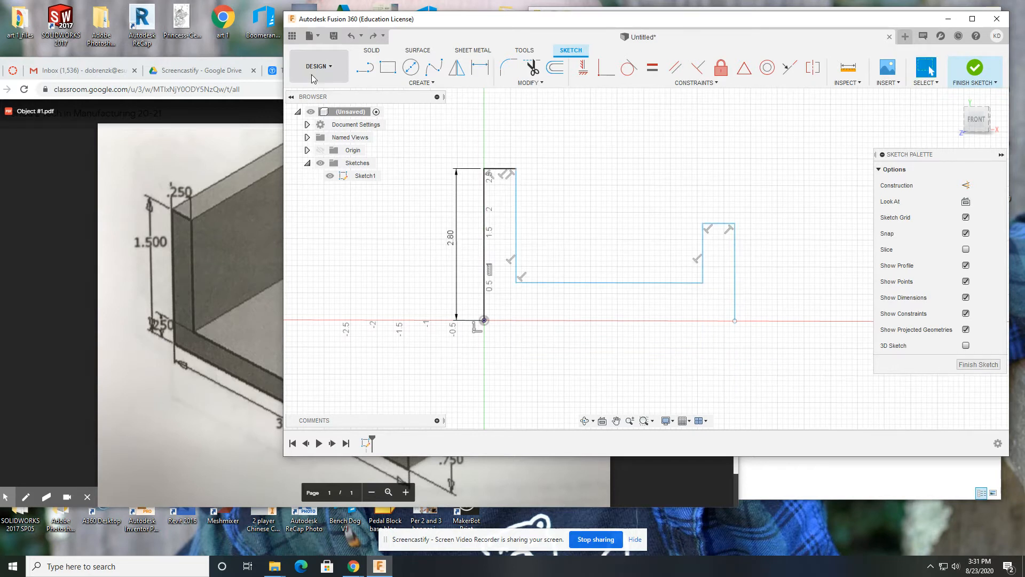
left_click(365, 67)
left_click(484, 320)
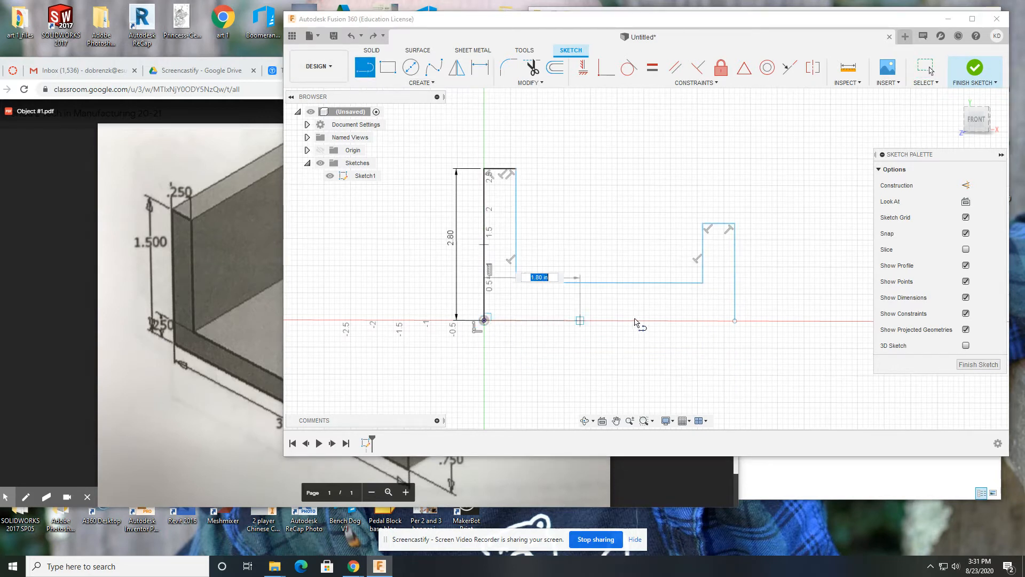
left_click(735, 321)
right_click(792, 190)
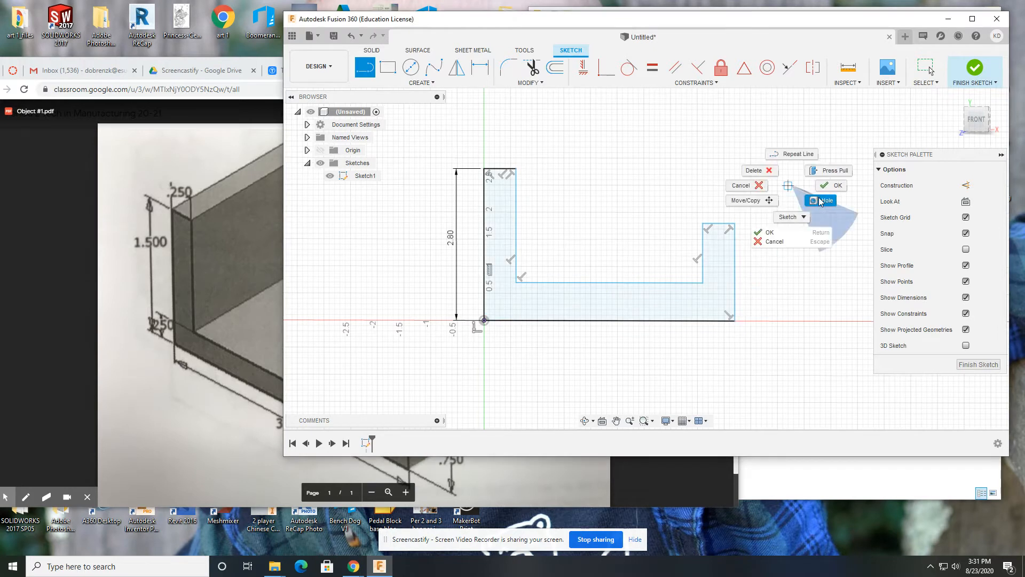
left_click(803, 199)
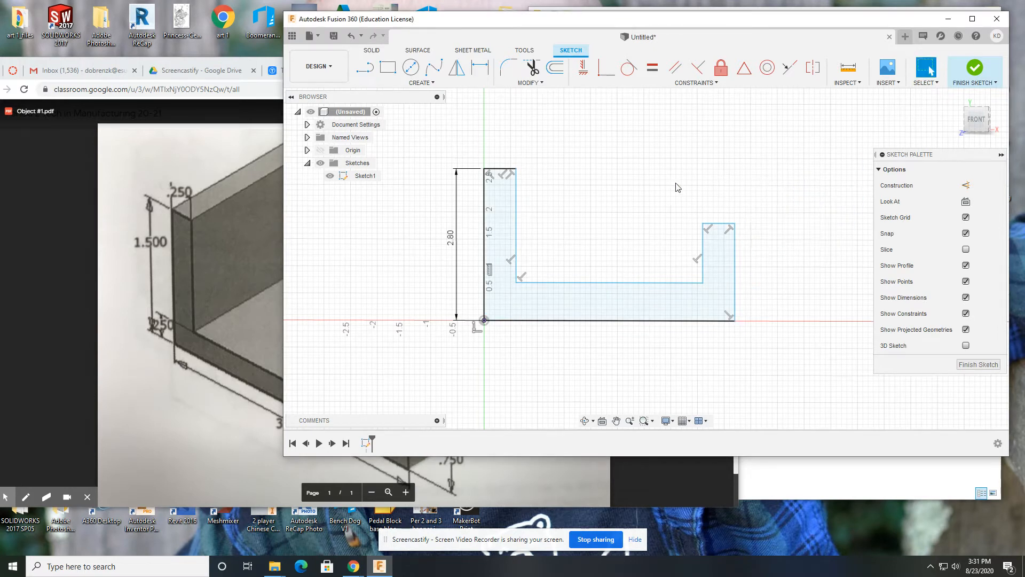
Step: Set the height dimension of the profile's left edge to 1.5 in
double_click(453, 239)
type("1")
key("Return")
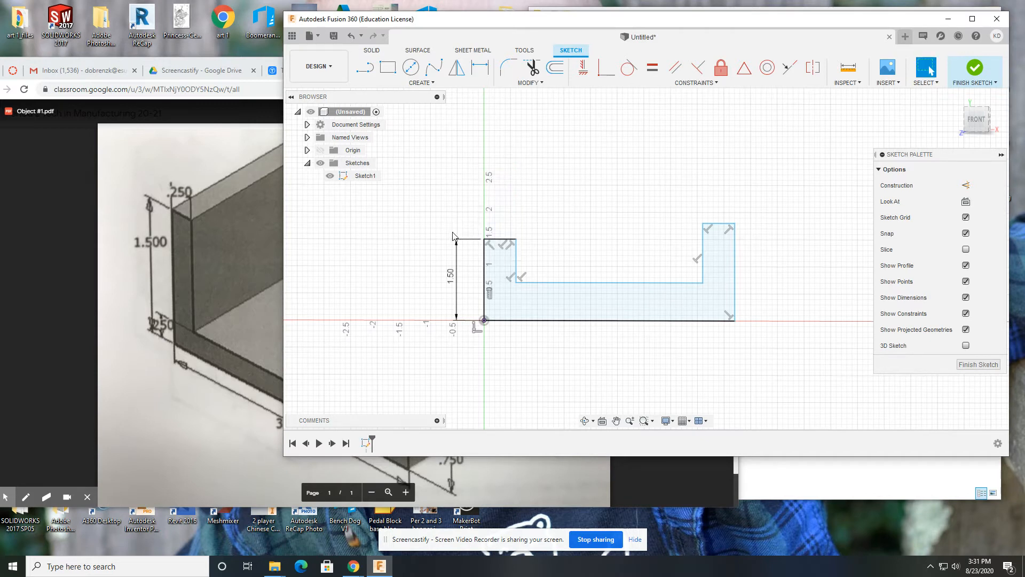
Step: Dimension the outer vertical edge of the right wall at 0.75 in
left_click(486, 67)
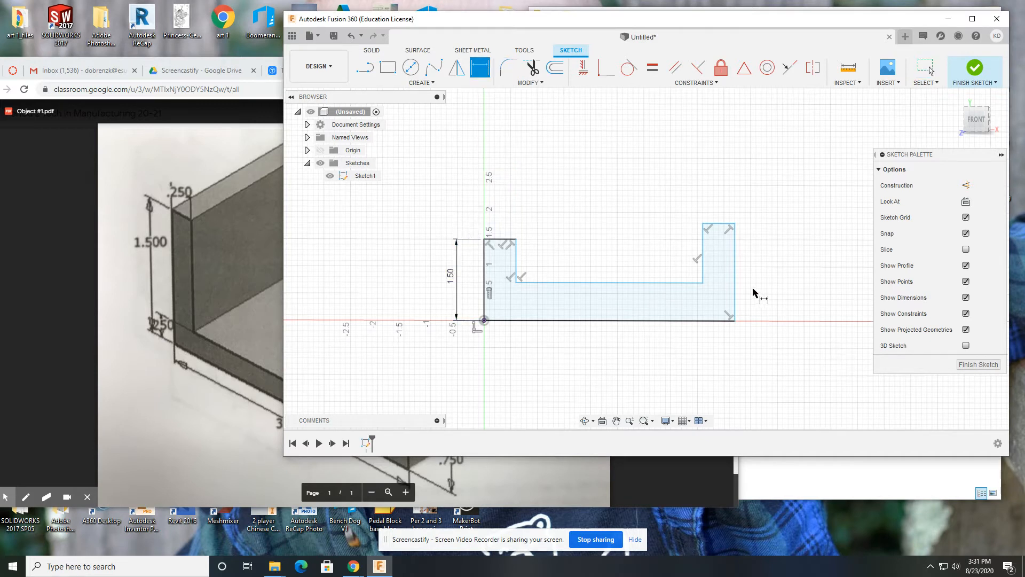
left_click(735, 293)
left_click(775, 283)
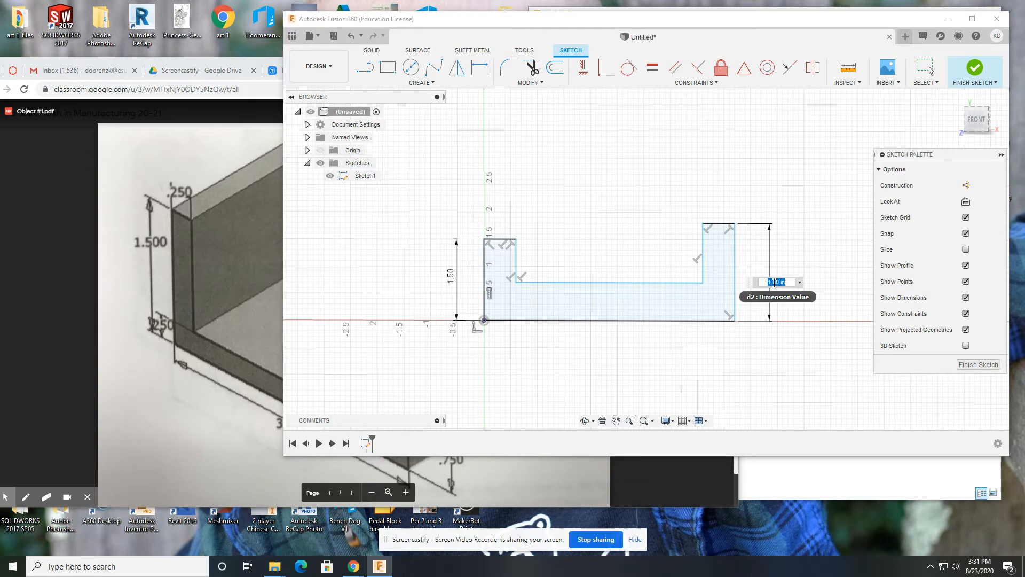
type(".75")
key("Return")
Step: Dimension the profile's bottom edge, try a length of 3 in, and undo that value
left_click(649, 319)
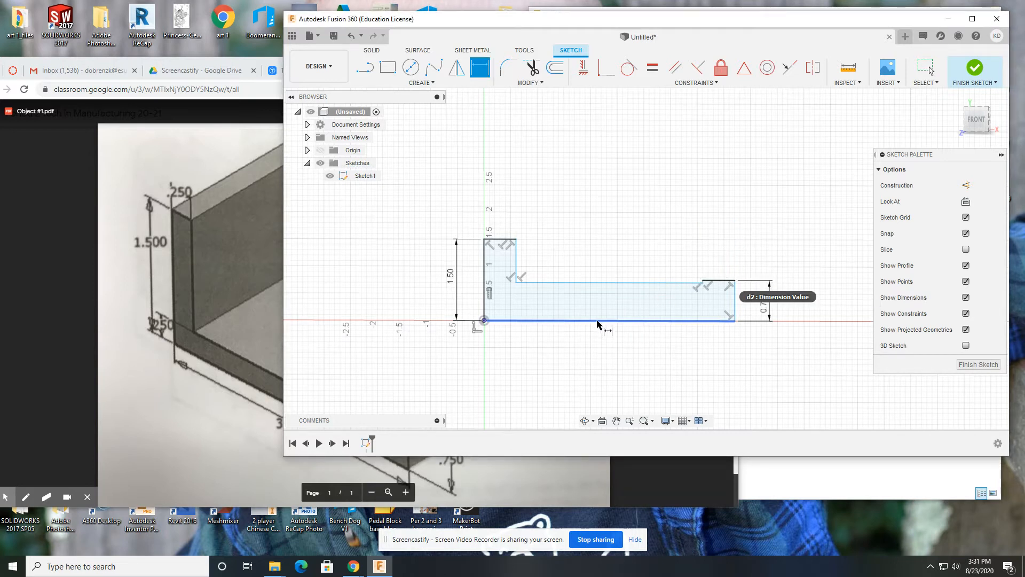
left_click(621, 344)
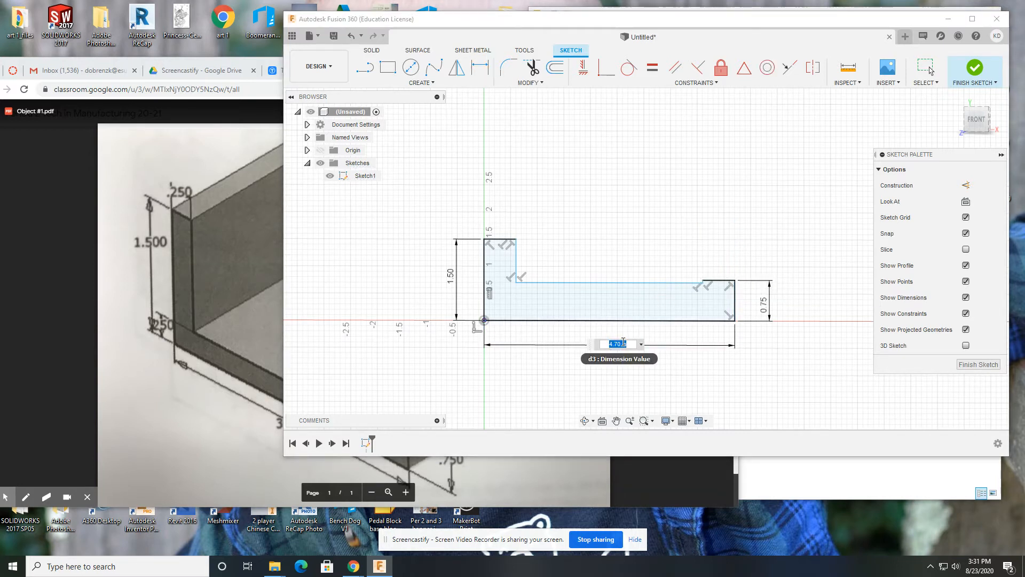
type("3")
key("Return")
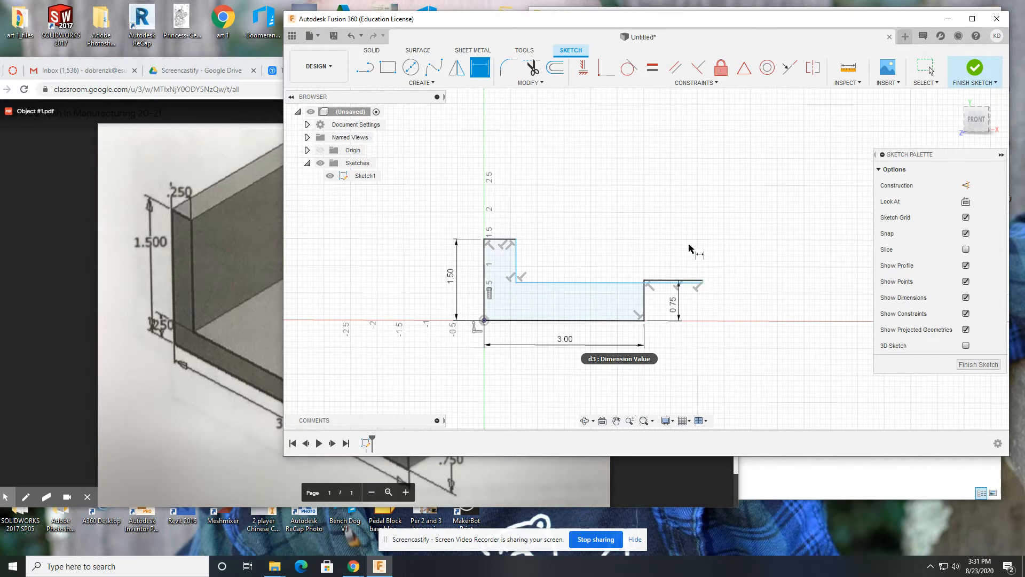
key("Escape")
left_click(350, 38)
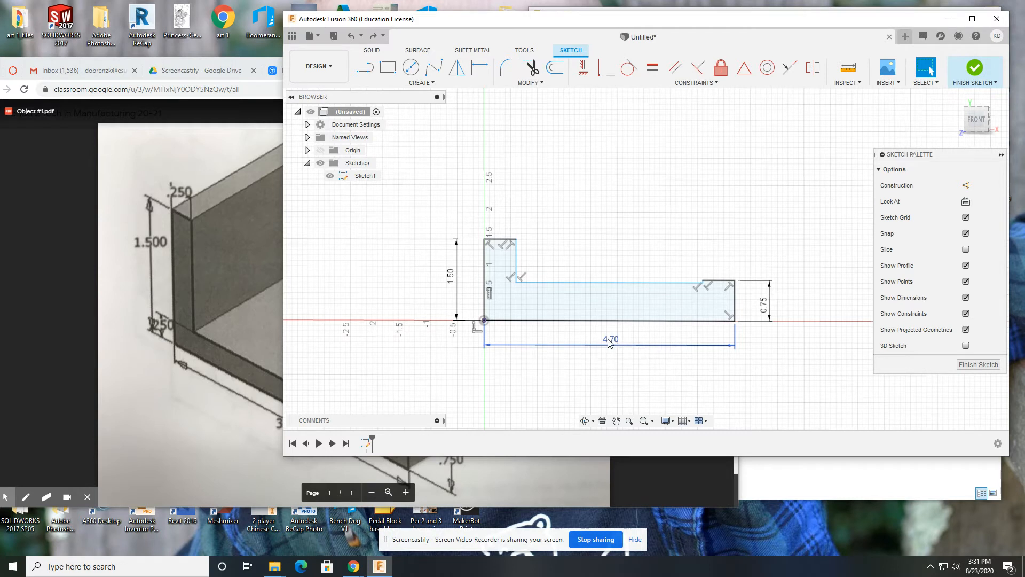
Step: Dimension the short top edge of the left wall at 0.25 in
left_click(479, 68)
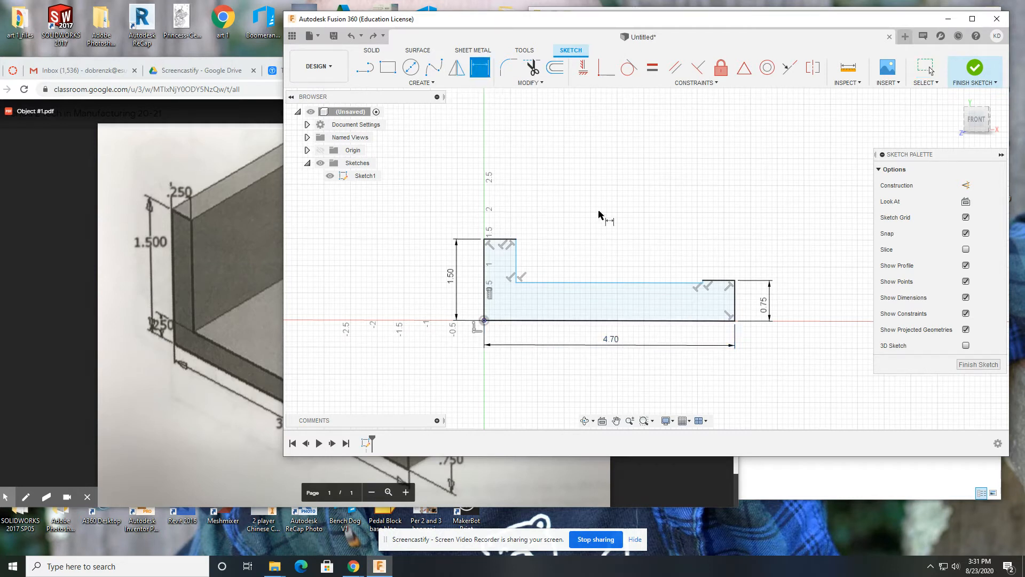
left_click(504, 240)
left_click(503, 195)
type("0.25")
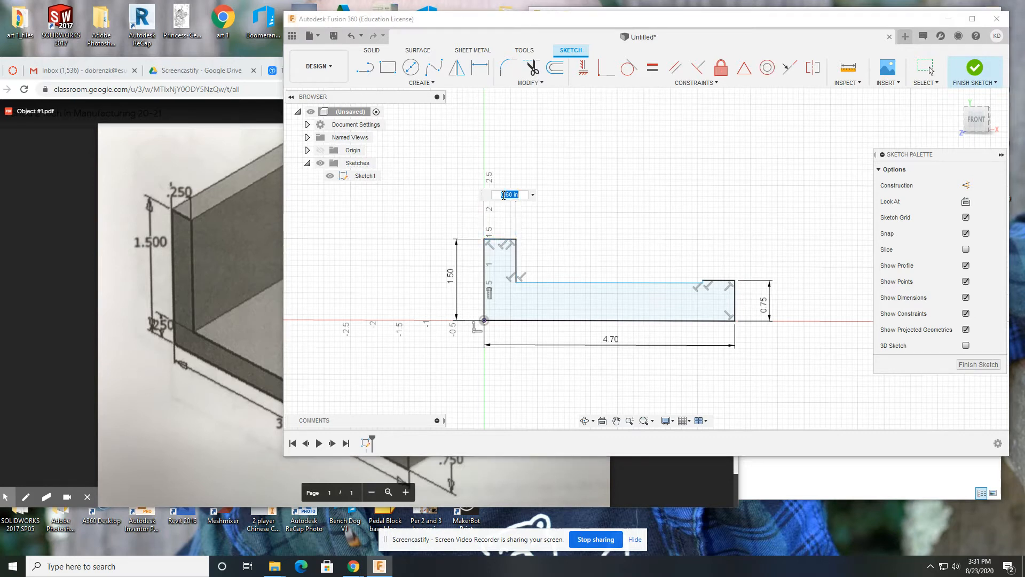
key("Return")
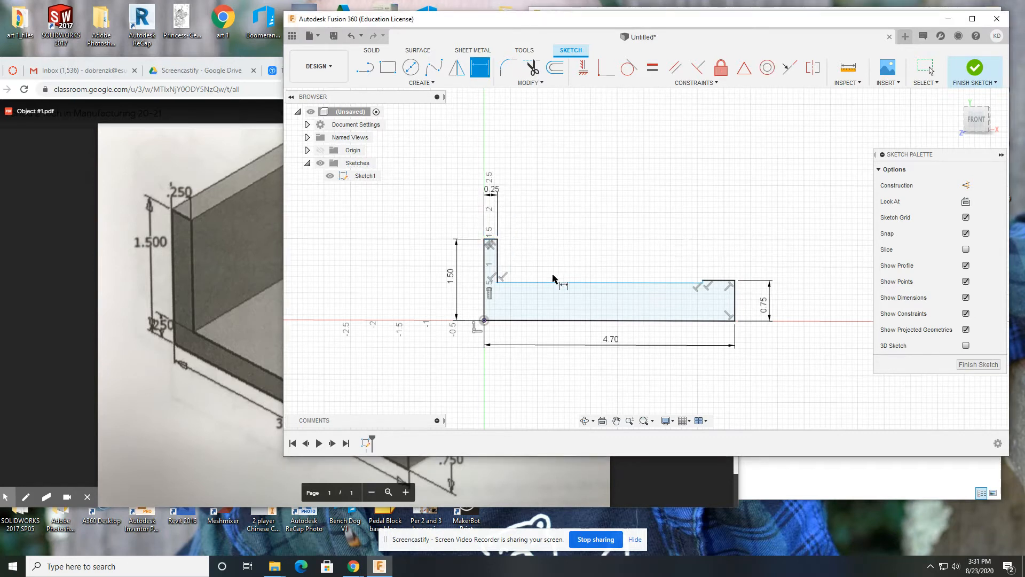
Step: Dimension the short top edge of the right wall at 0.25 in
left_click(715, 283)
left_click(714, 240)
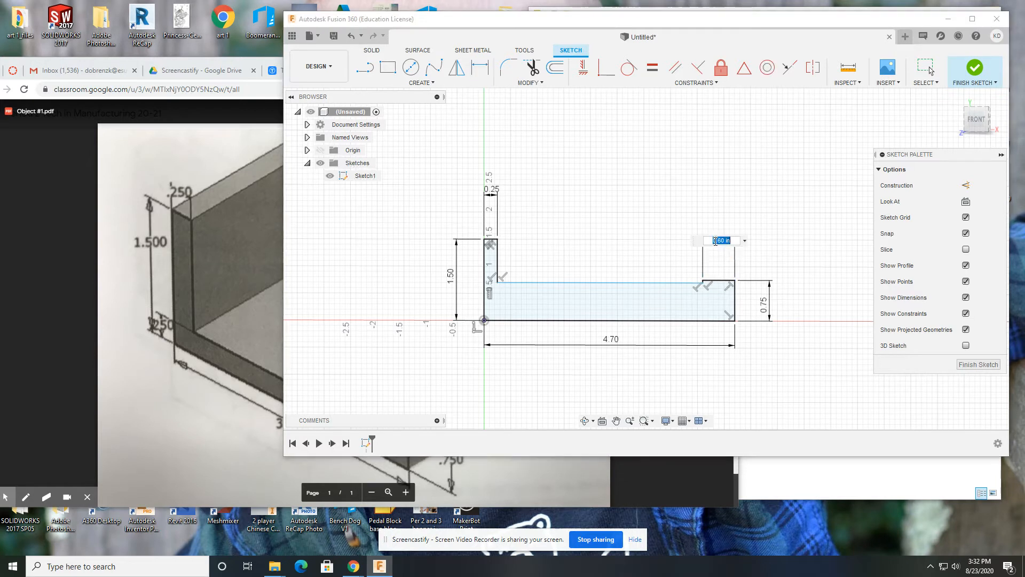
key("BackSpace")
type("0.25")
key("Return")
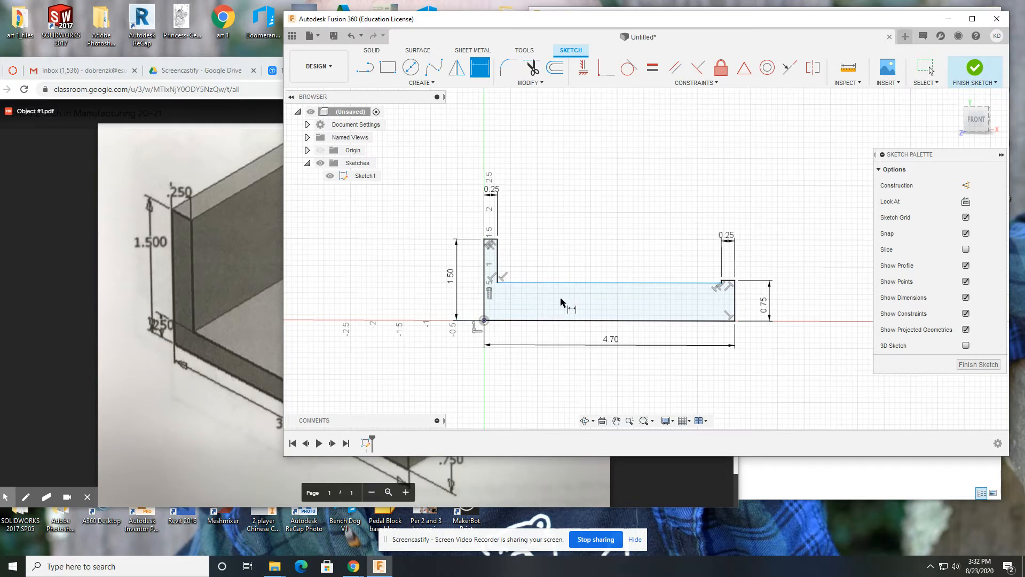
Step: Dimension the base thickness between the inner horizontal edge and the bottom edge at 0.25 in
left_click(570, 283)
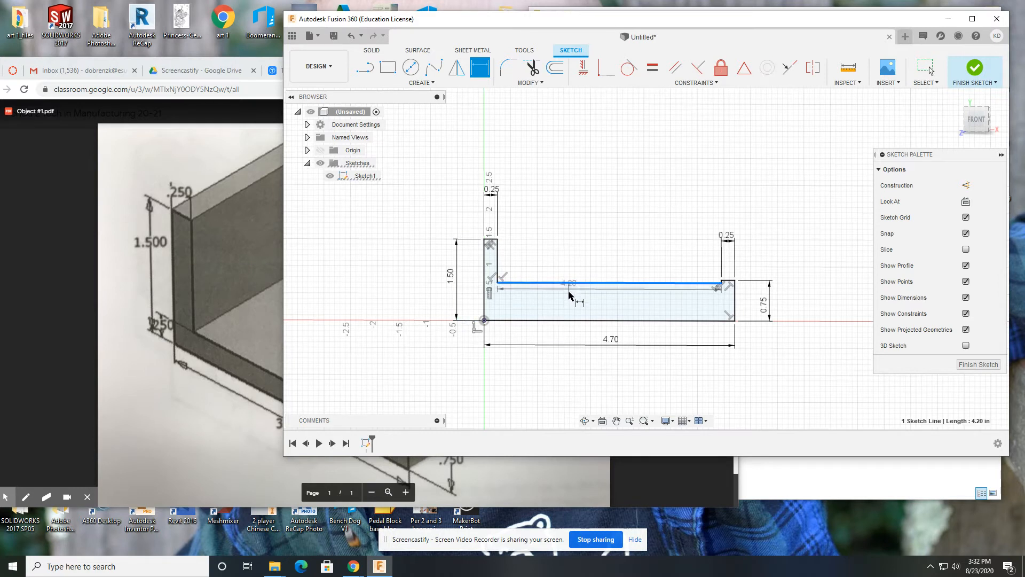
left_click(572, 321)
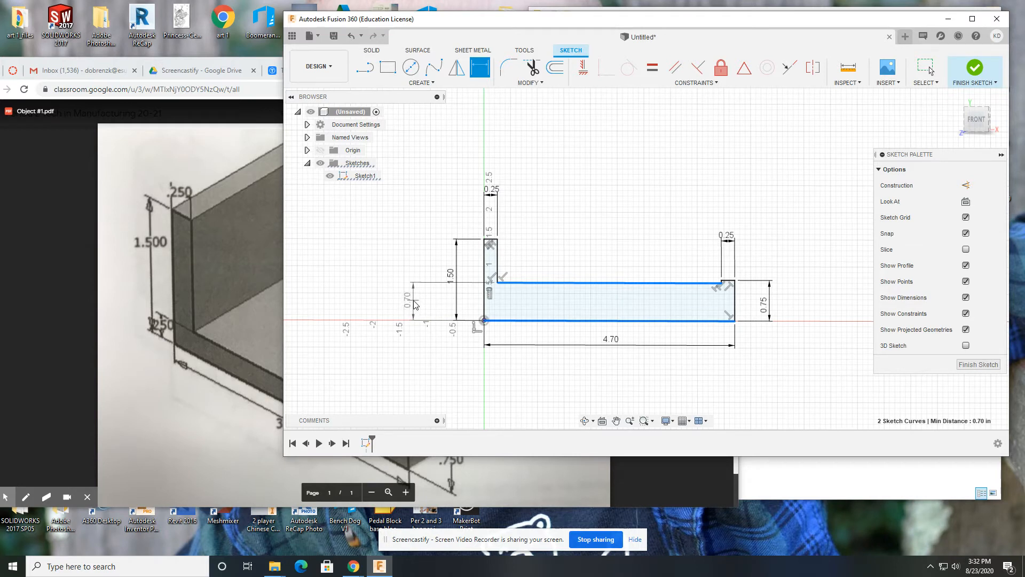
left_click(413, 303)
type(".25")
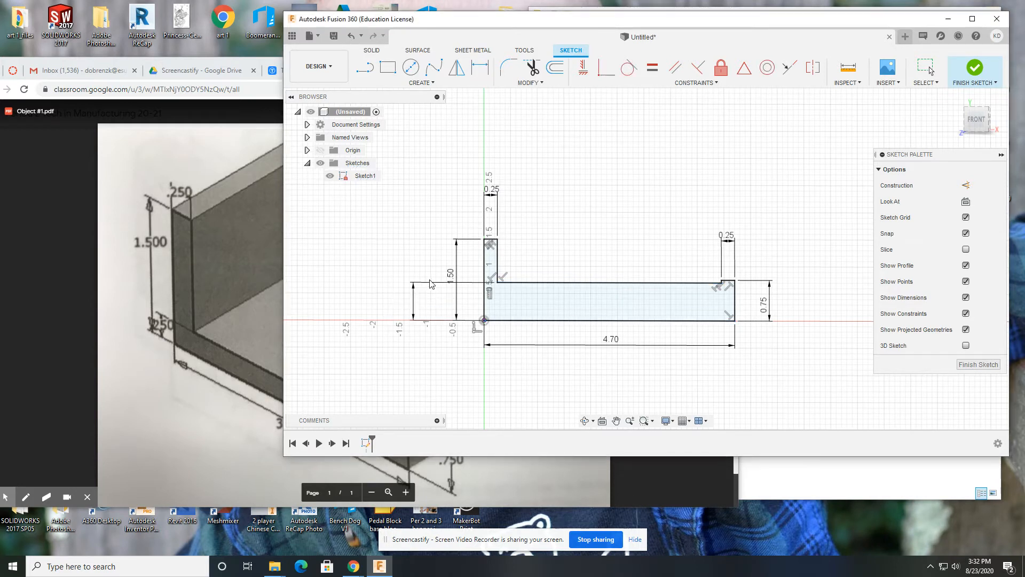
key("Return")
scroll(688, 314, "up", 1)
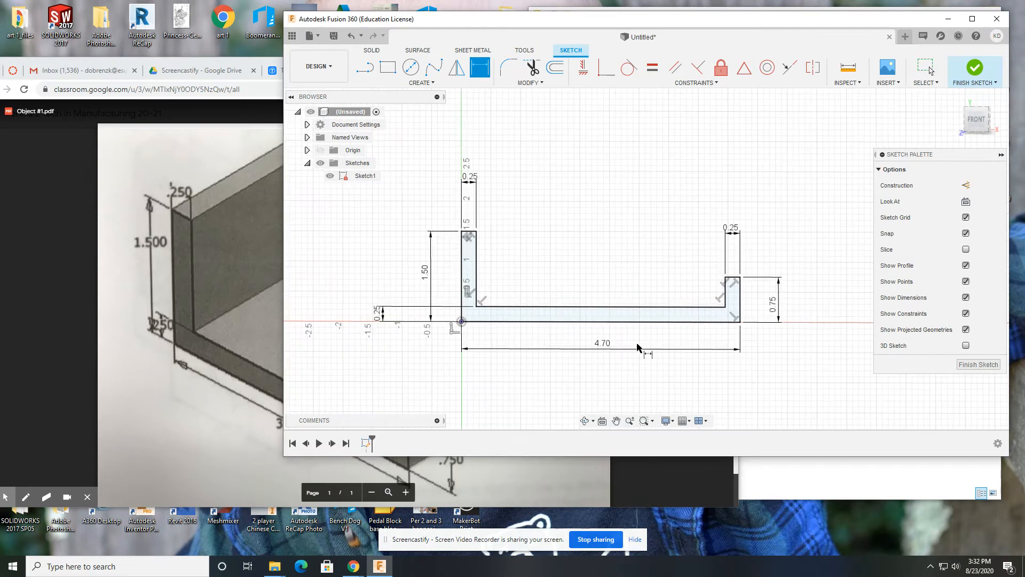
Step: Set the overall length dimension of the profile's bottom edge to 3 in
double_click(602, 344)
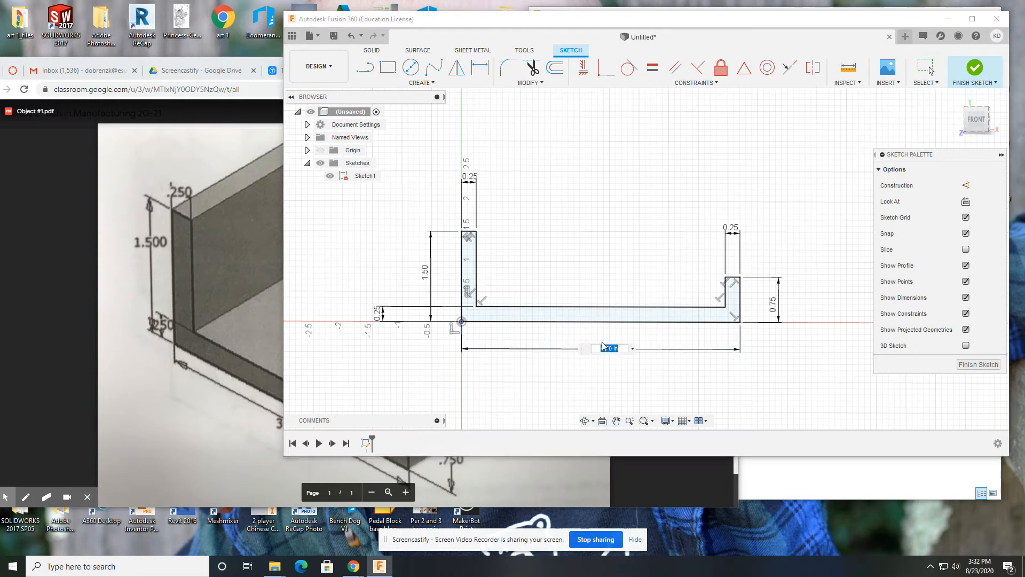
type("3")
key("Return")
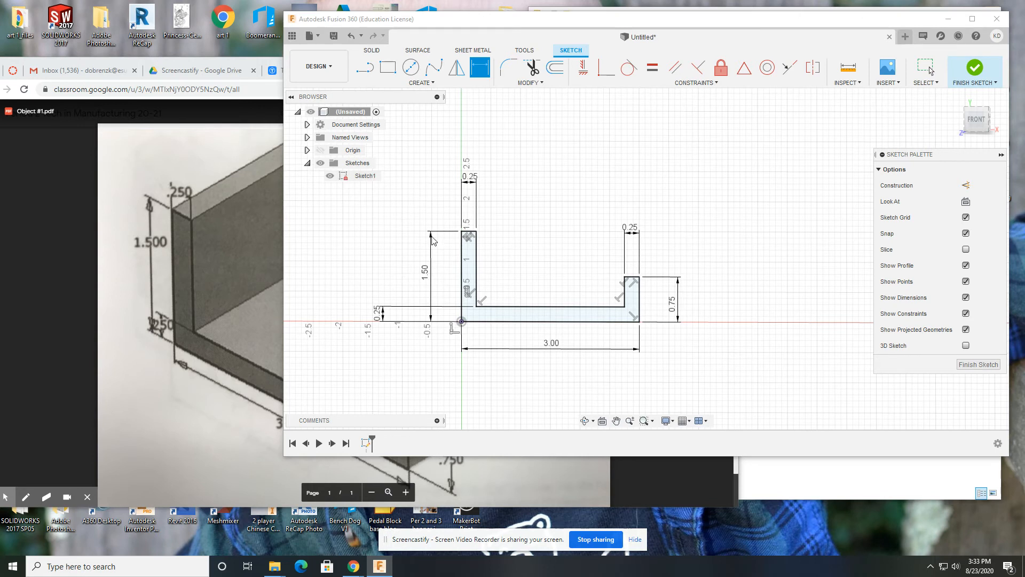
Step: Set up a 1.5 in extrusion of the U-shaped sketch profile and compare its direction with the Object #1 reference drawing
key("d")
left_click(372, 50)
left_click(368, 69)
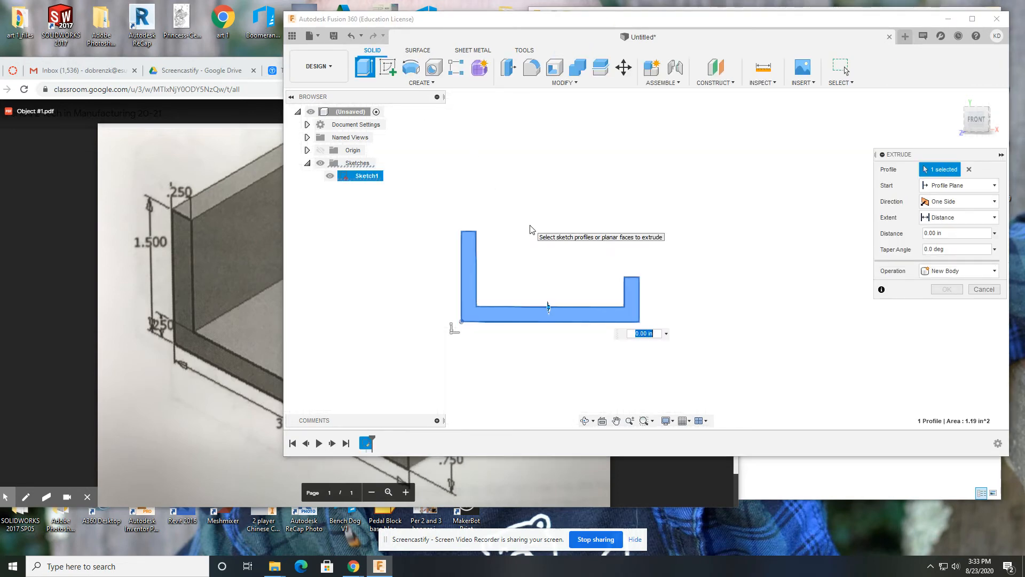
type("1.5")
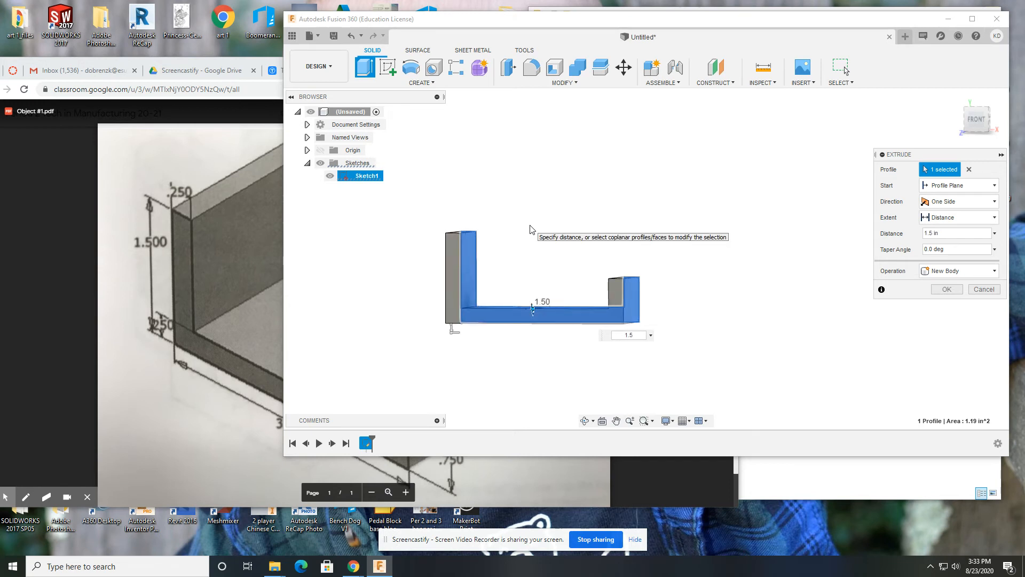
middle_click_drag(682, 318, 646, 373, "shift")
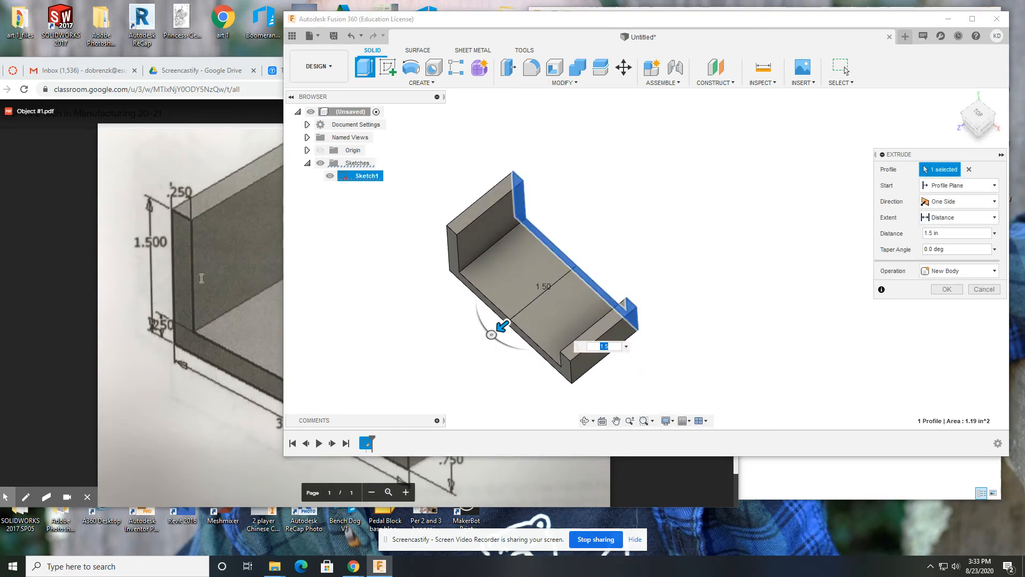
left_click(202, 277)
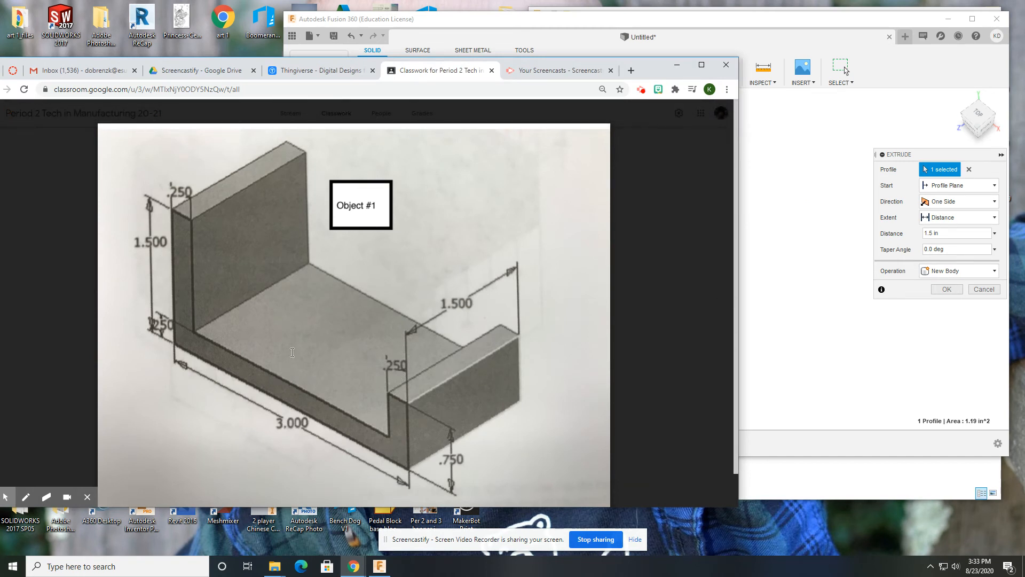
left_click(804, 267)
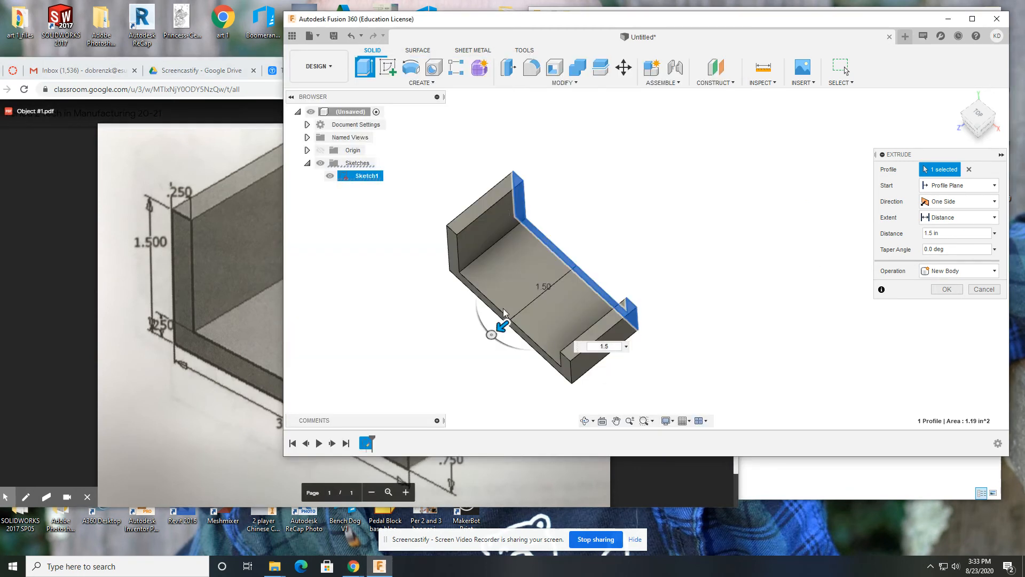
Step: Reverse the extrusion to the opposite side of the profile with a distance of -1.50 in and create it as a new body
left_click_drag(498, 326, 646, 208)
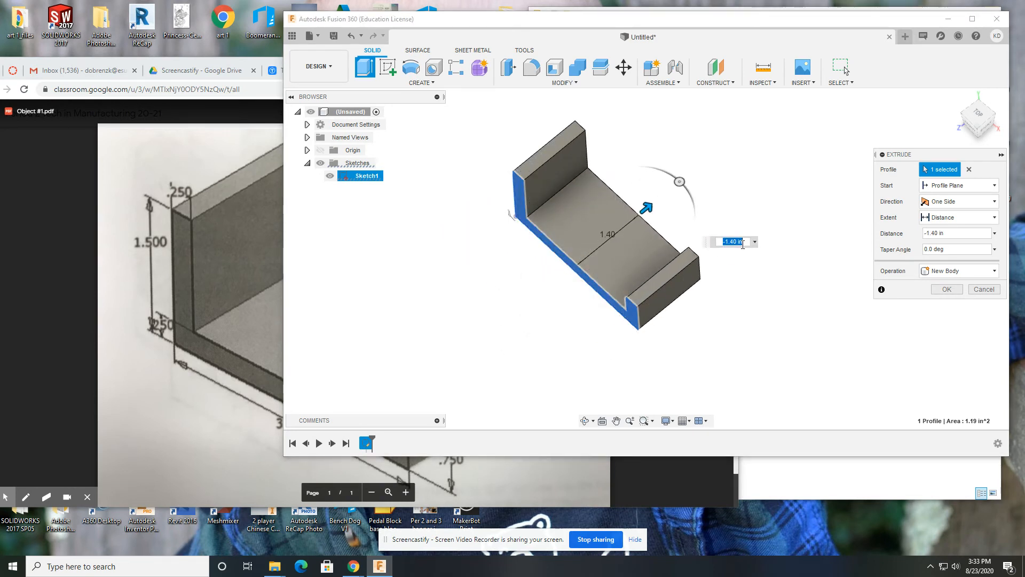
left_click(728, 241)
type("001")
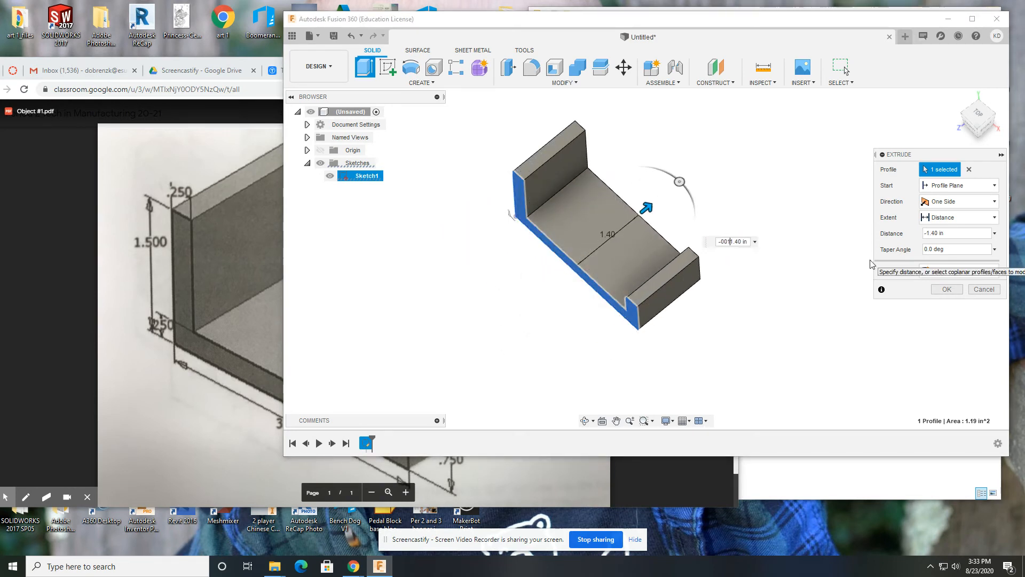
key("BackSpace")
key("Right")
key("Right")
type("5")
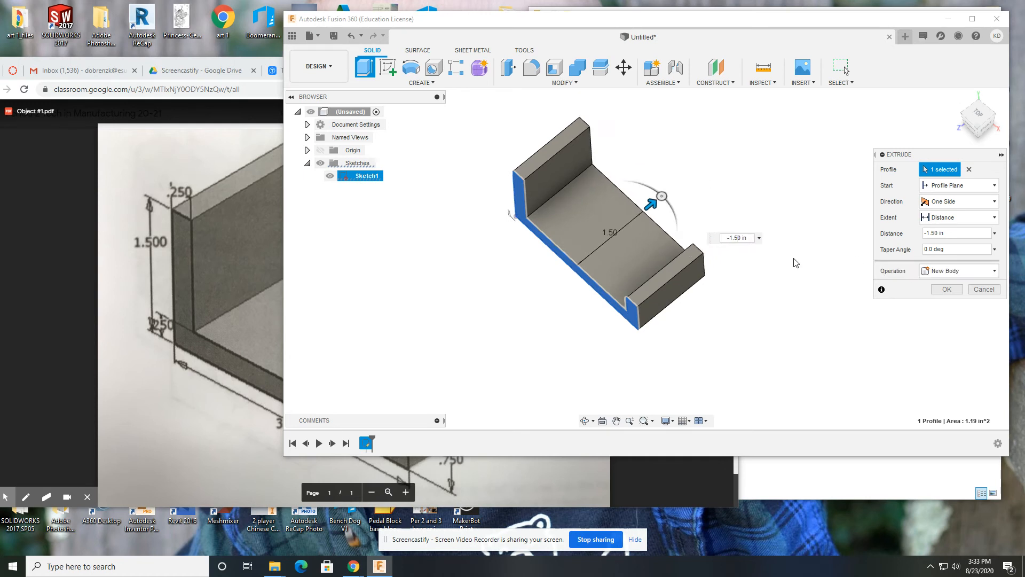
left_click(957, 95)
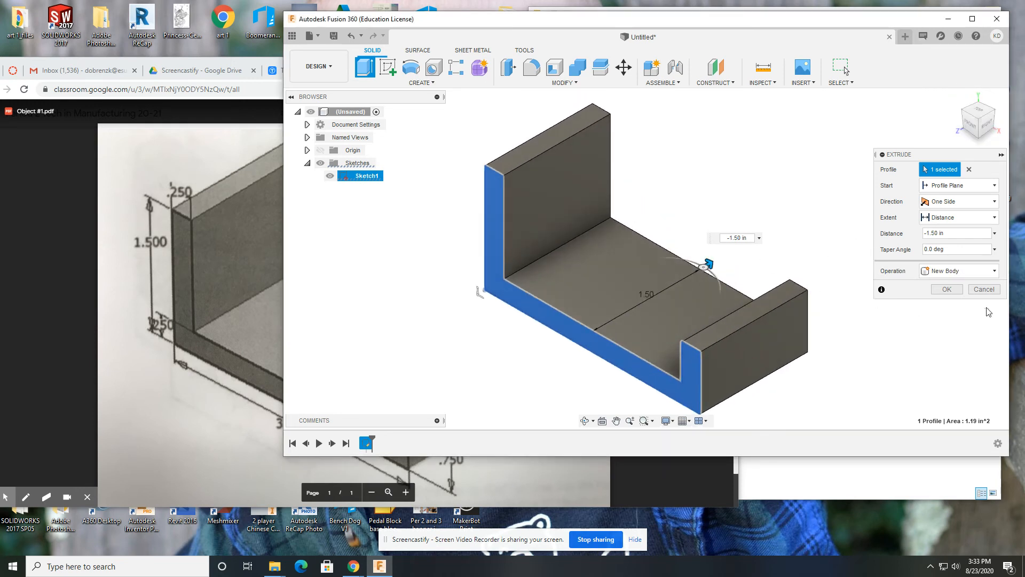
left_click(948, 291)
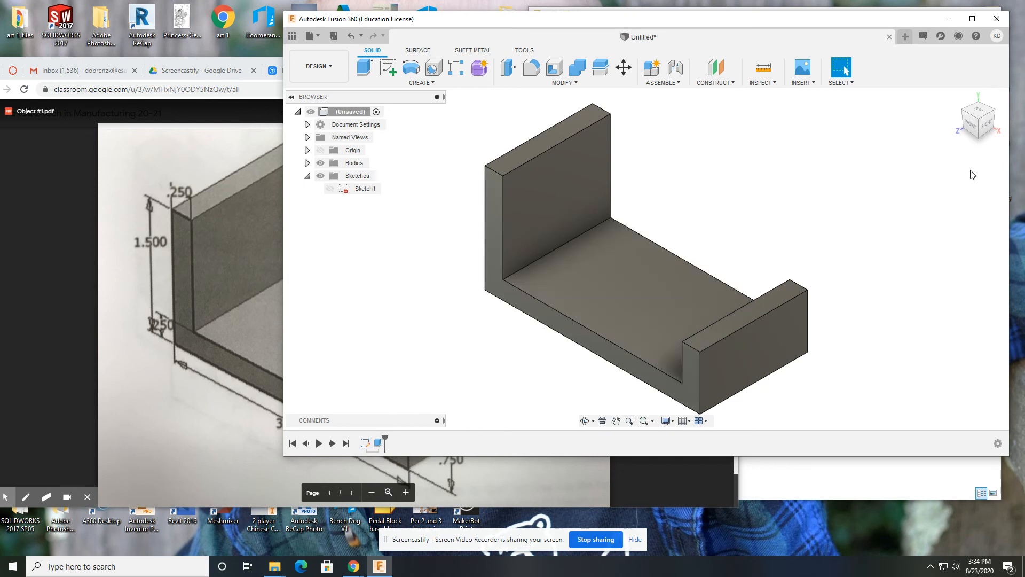
Step: Examine the finished solid from the back, the underside and the home isometric view, comparing it with the Object #1 reference drawing
middle_click_drag(826, 249, 649, 238, "shift")
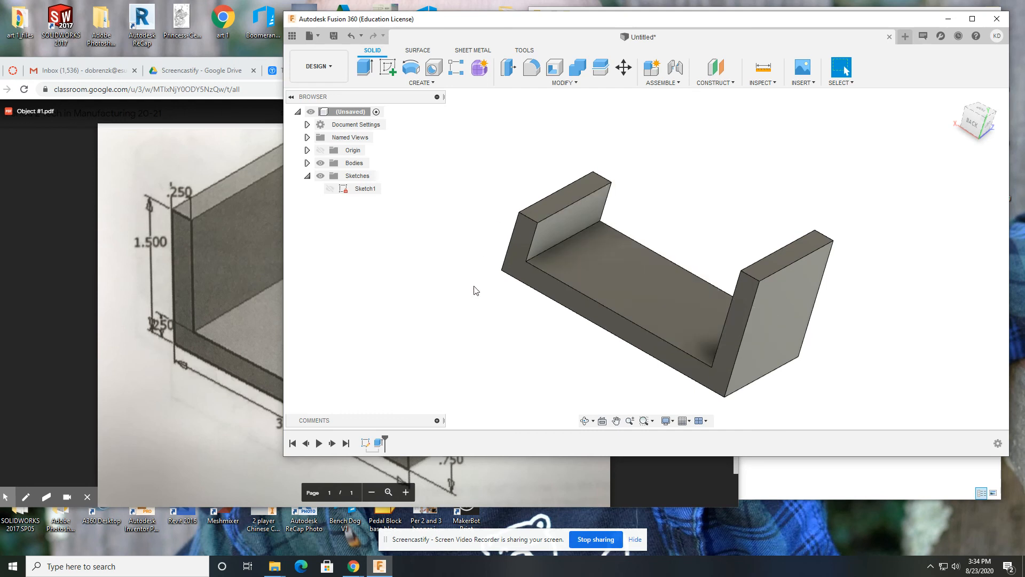
left_click(277, 285)
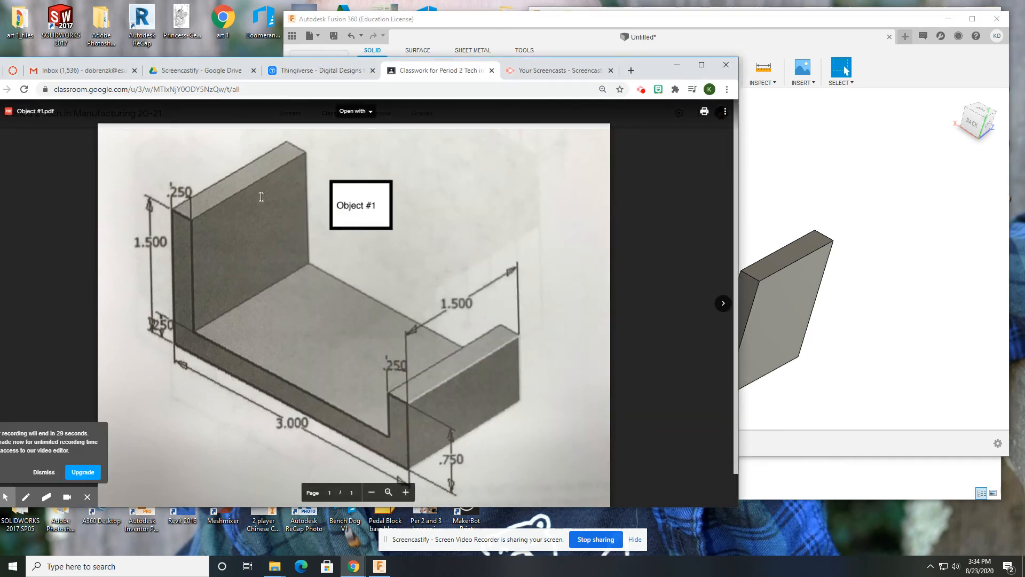
left_click(955, 273)
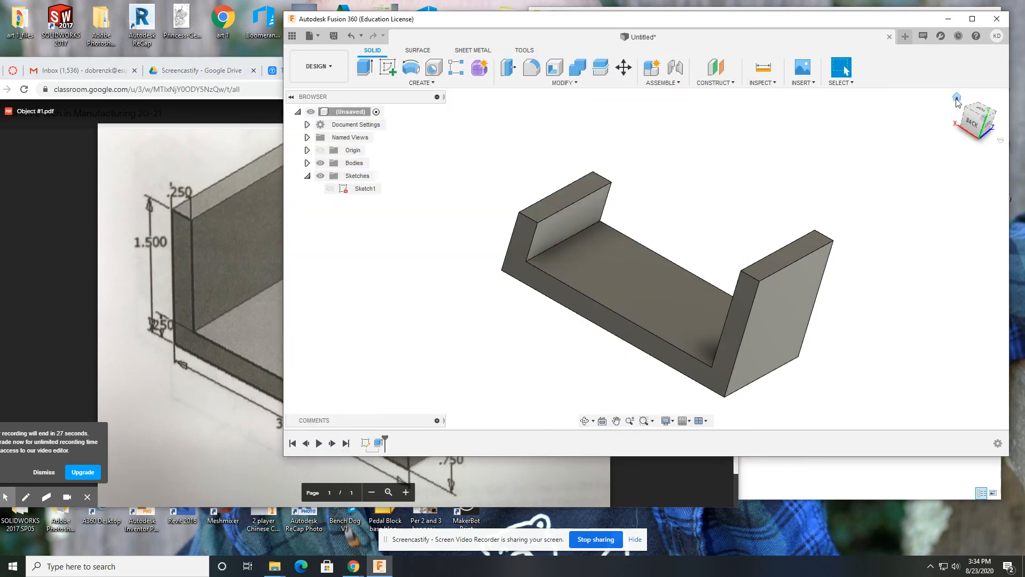
left_click(958, 97)
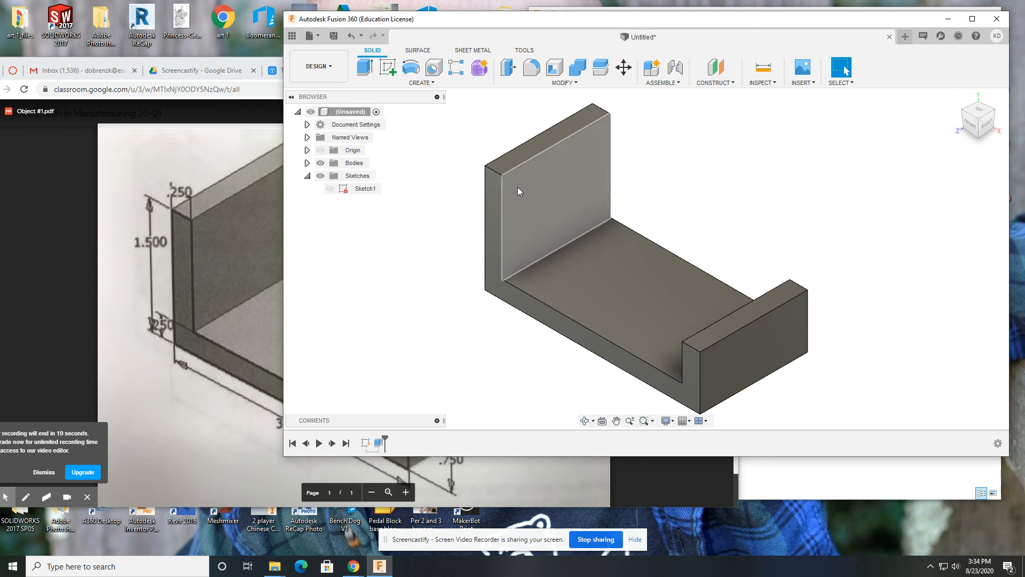
left_click(995, 113)
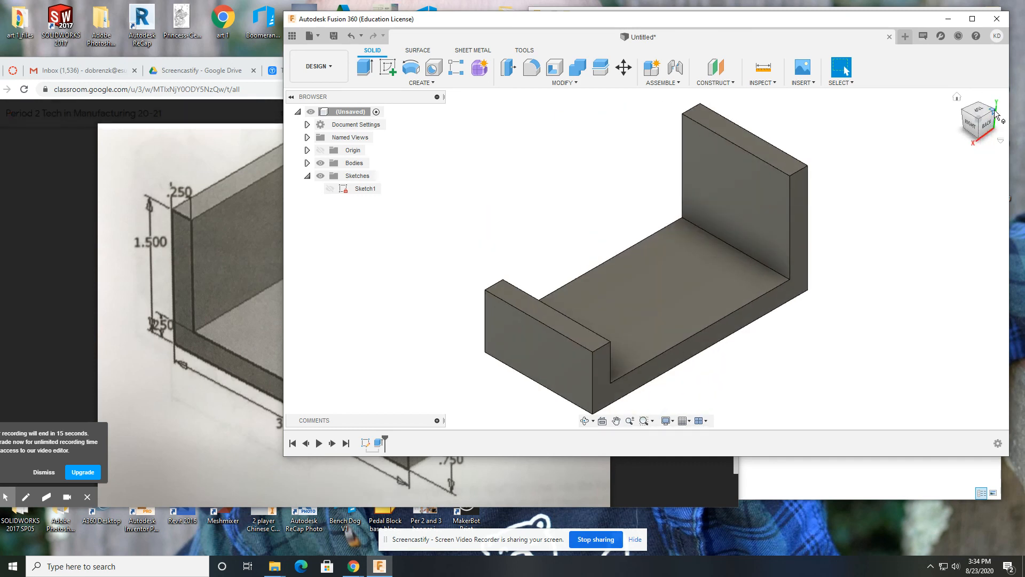
left_click(979, 139)
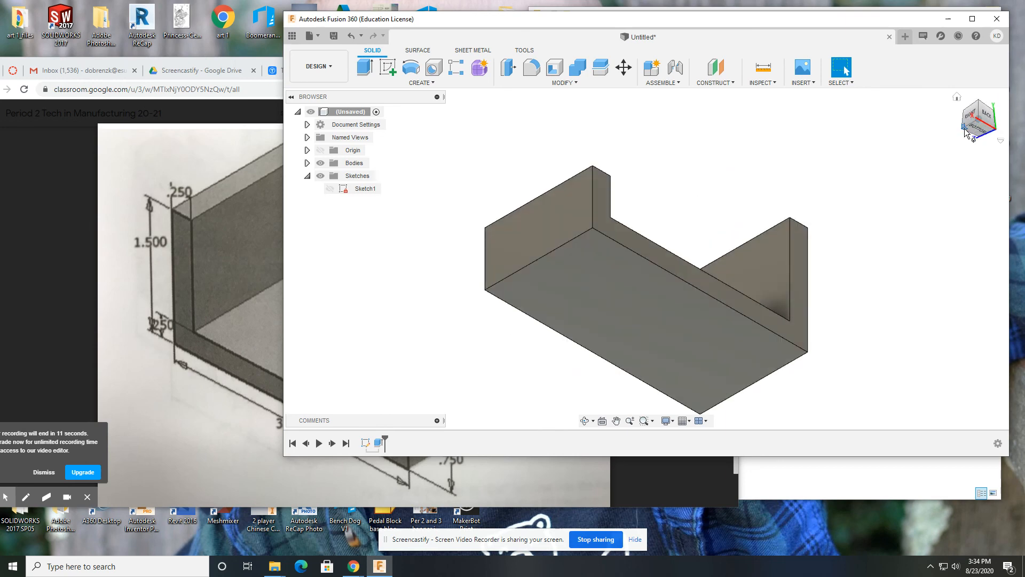
left_click(984, 109)
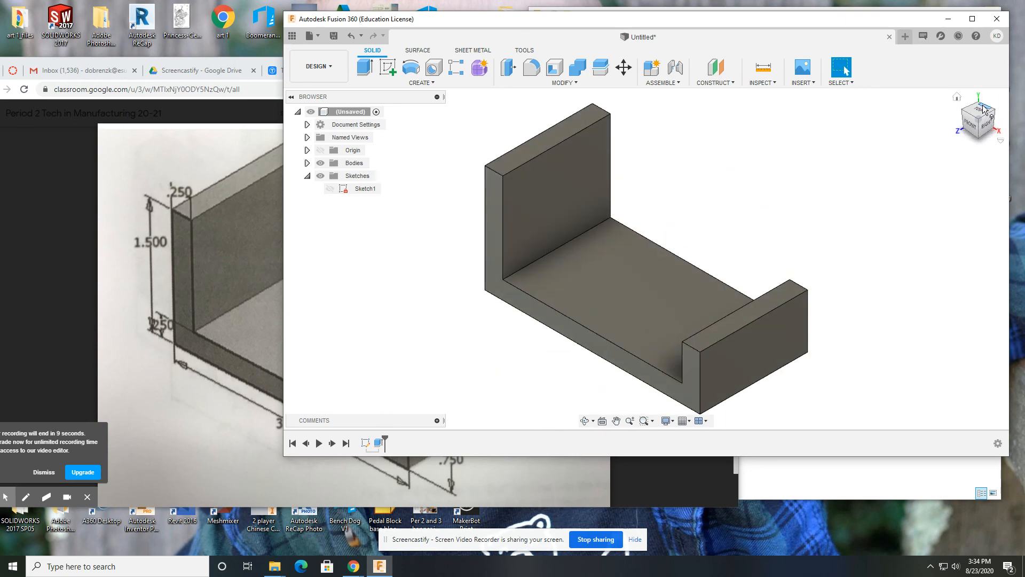